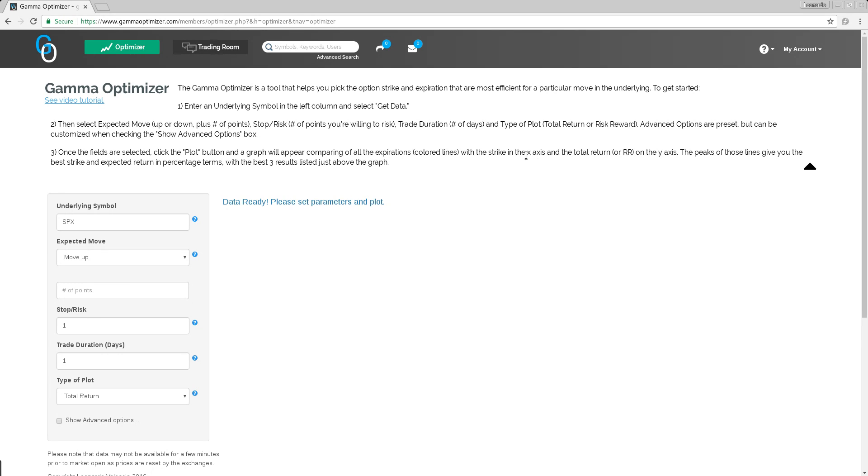
Set the expected upward SPX move to 20 points and the trade duration to 2 days
click(86, 290)
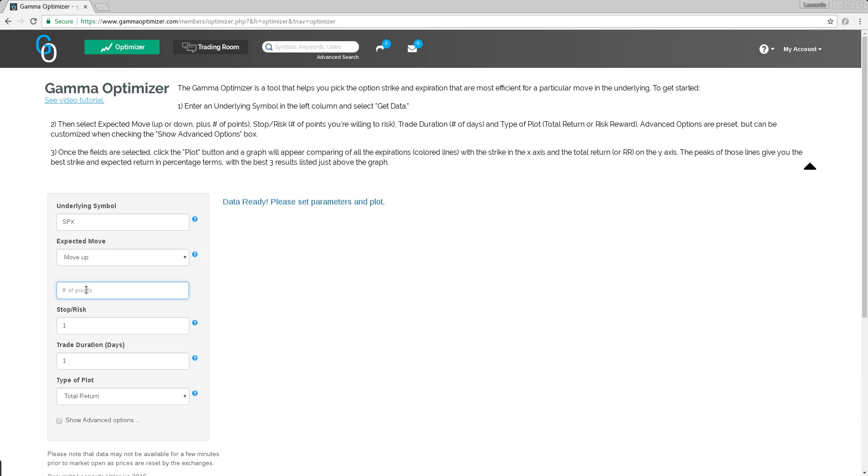
text(20)
click(73, 360)
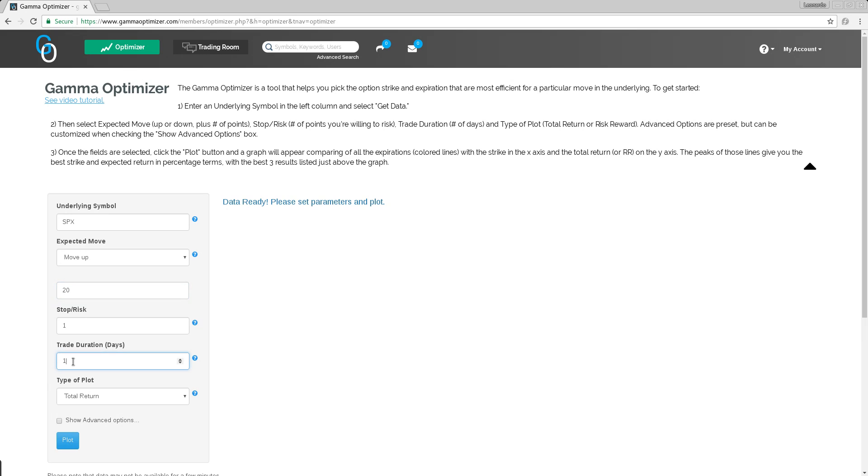
key(Tab)
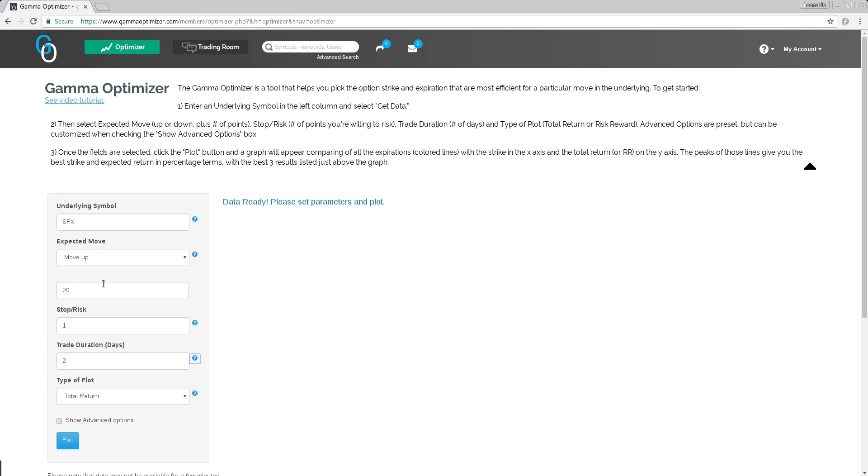
Change the expected upward move to 15 points and plot the total return
click(80, 290)
key(BackSpace)
key(BackSpace)
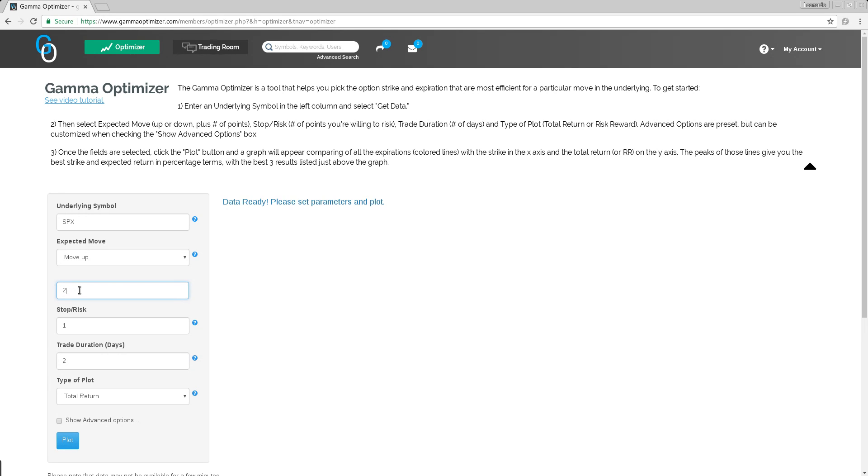
text(15)
click(72, 440)
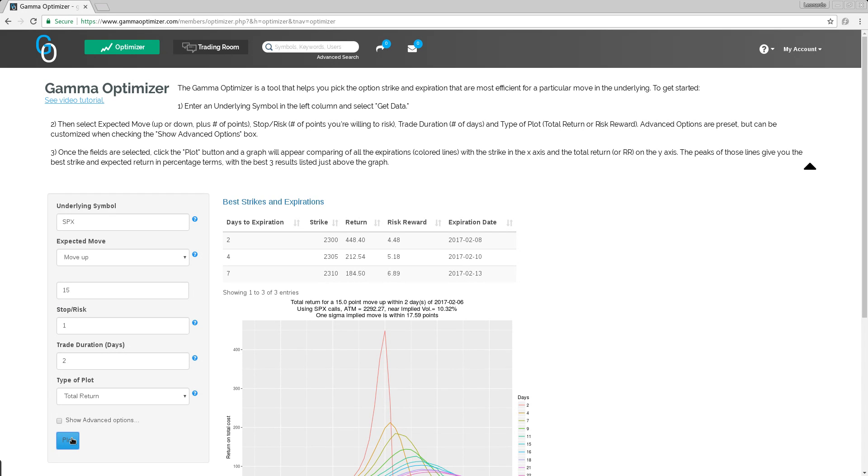
Show the advanced options and open the help explanation for the Vertical Width setting
scroll(547, 296, down, 2)
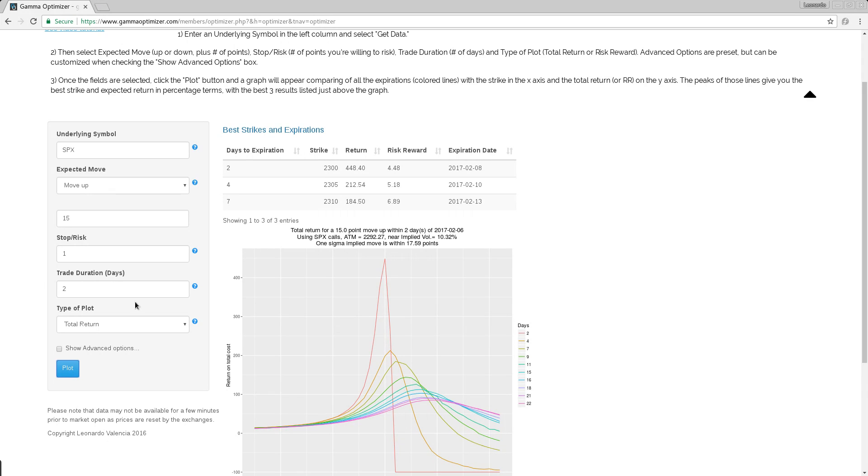
click(59, 349)
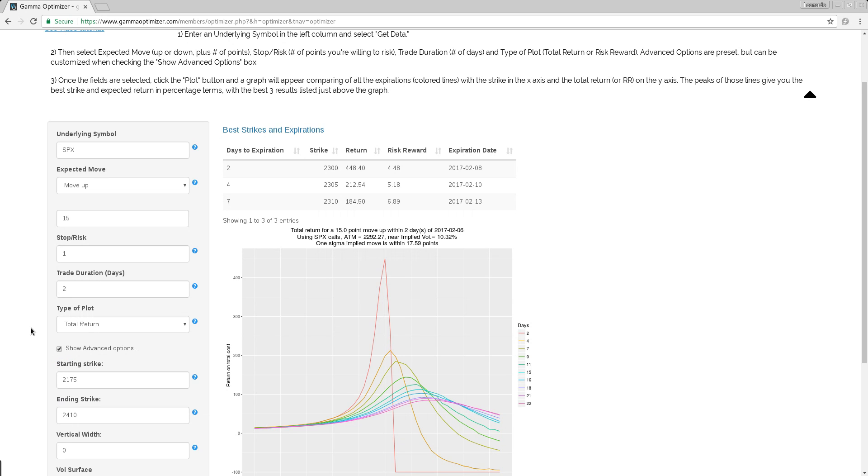
scroll(13, 307, down, 3)
scroll(13, 308, down, 2)
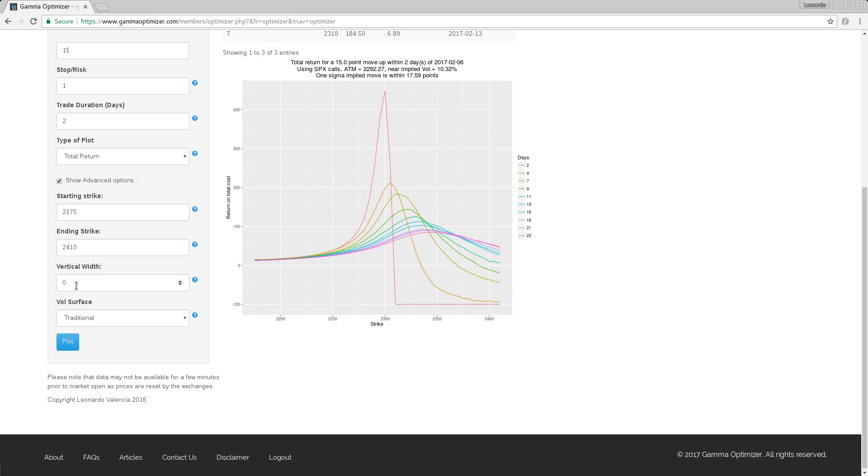
click(195, 283)
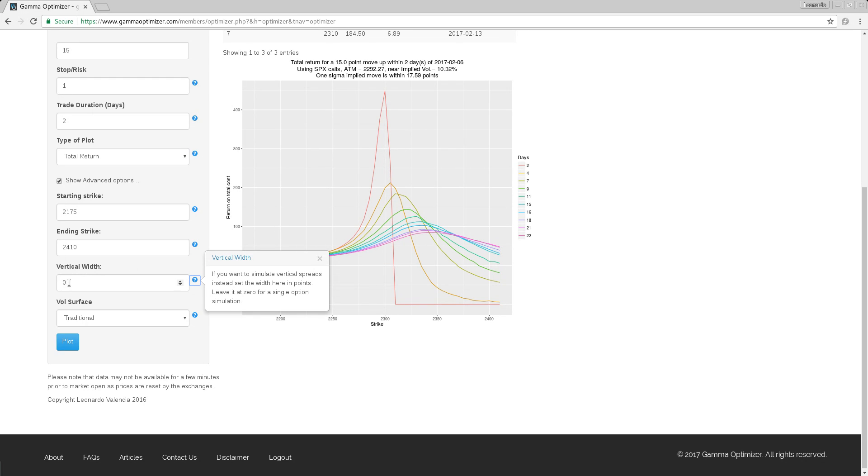
Set the Vertical Width to 5 points and plot the spread's total return for the 15-point upward move
click(106, 281)
key(BackSpace)
text(5)
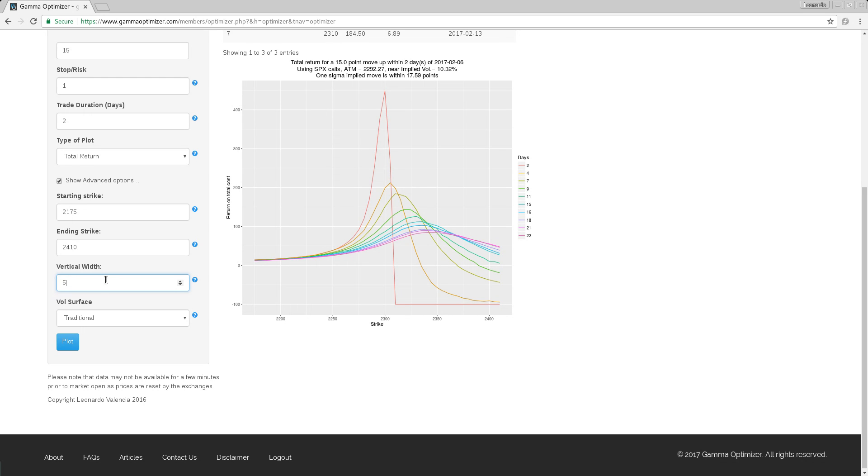
scroll(106, 280, up, 3)
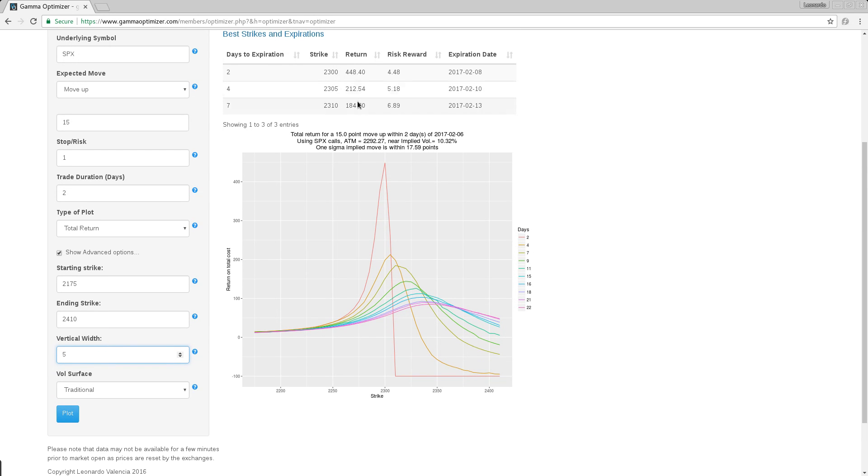
click(70, 414)
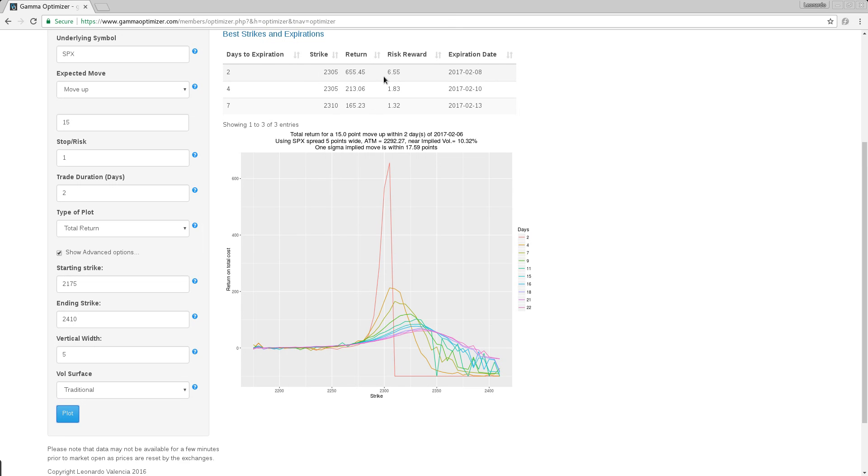
Widen the vertical spread to 10 points and replot the total return for the upward move
scroll(546, 106, up, 1)
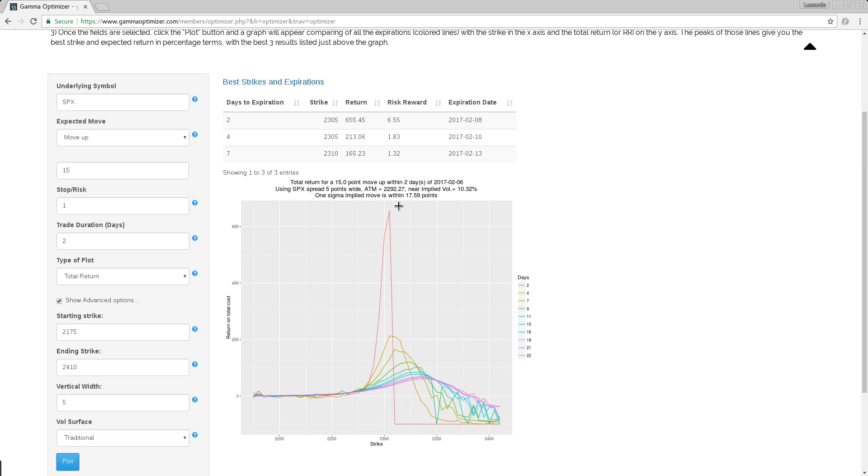
mouse_move(389, 211)
click(132, 398)
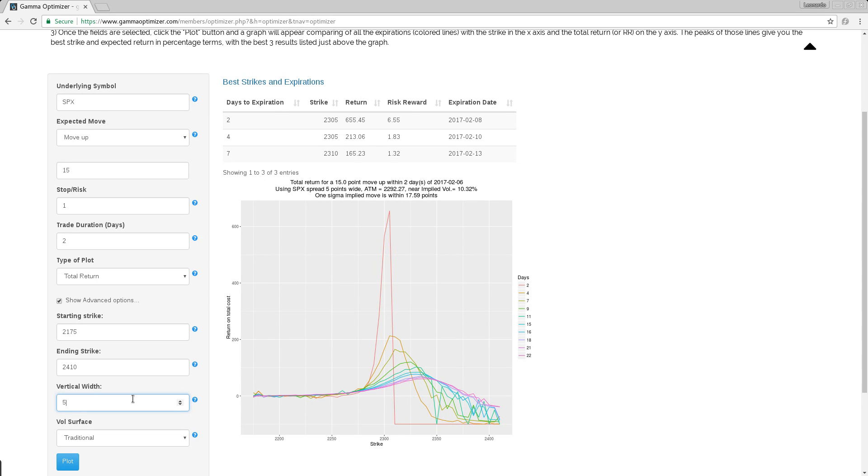
key(BackSpace)
text(10)
click(68, 461)
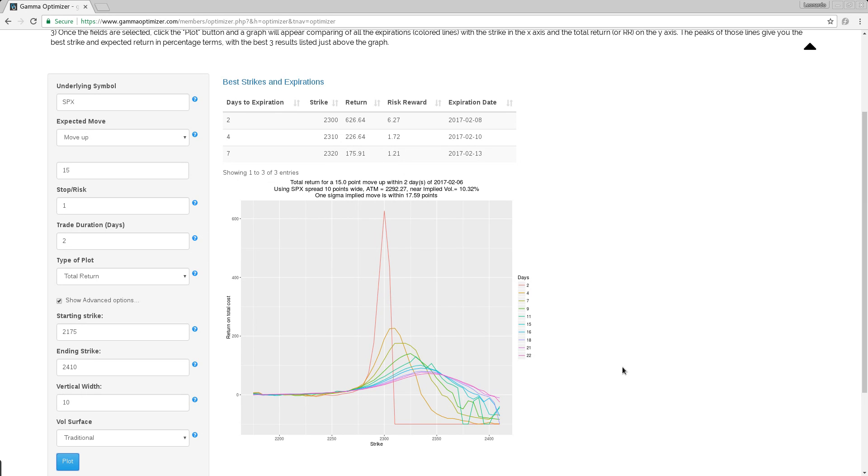
Switch the expected move to Move down, set the Vertical Width to 5, and plot the total return
click(166, 140)
click(115, 158)
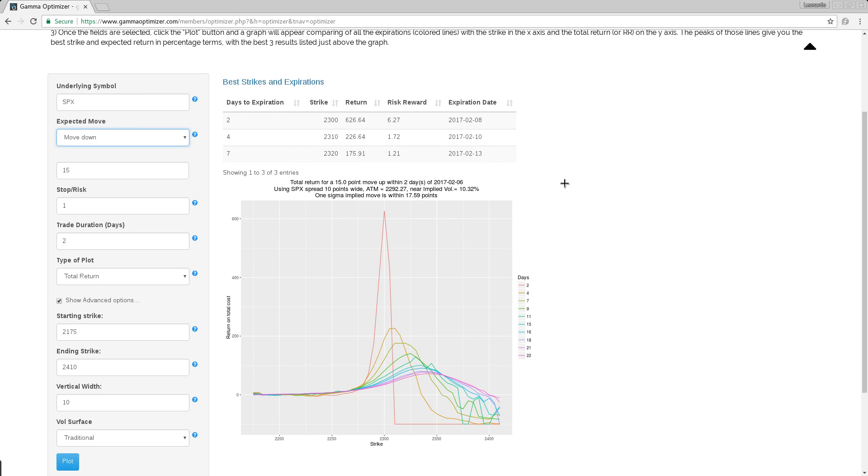
drag(90, 405, 58, 403)
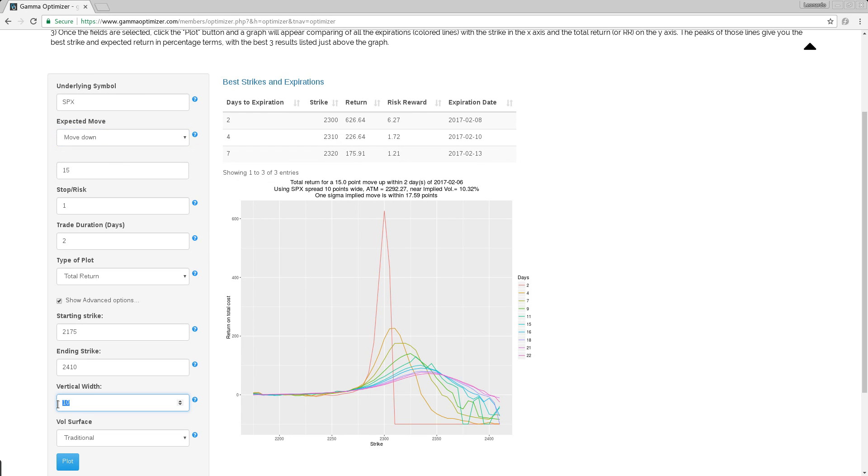
text(5)
click(69, 461)
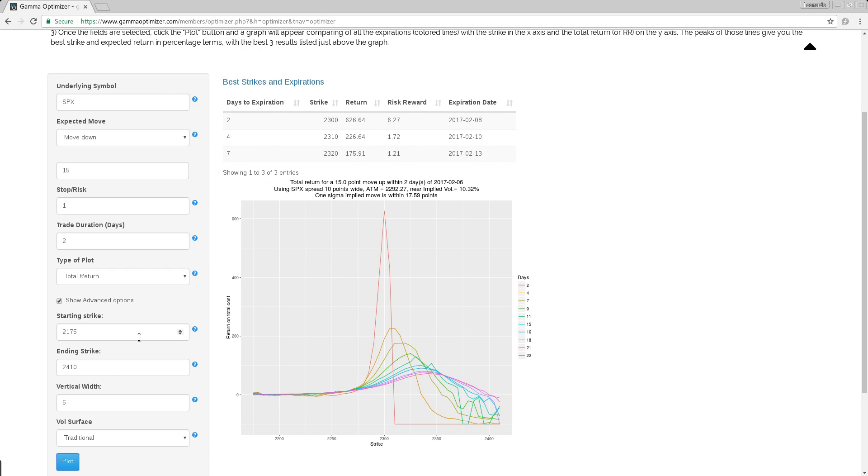
scroll(145, 322, up, 5)
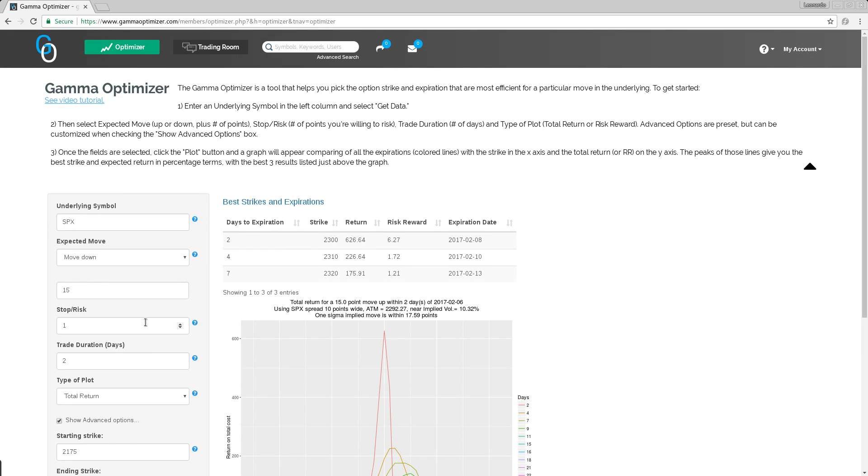
scroll(145, 321, down, 5)
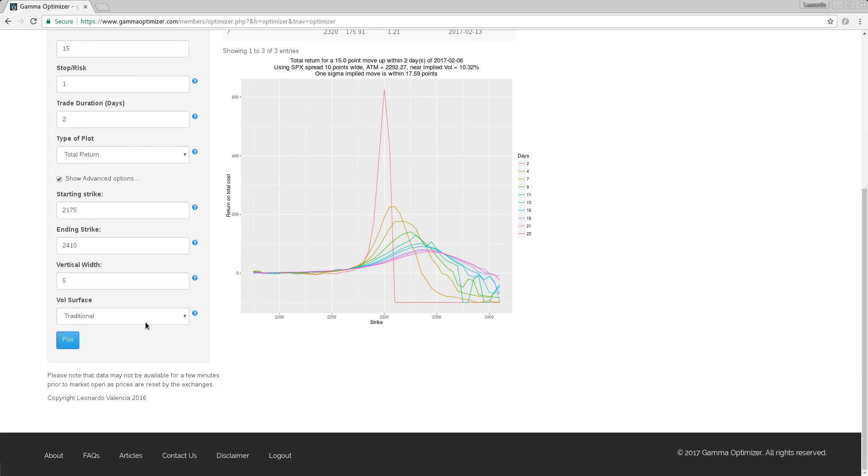
scroll(145, 322, up, 5)
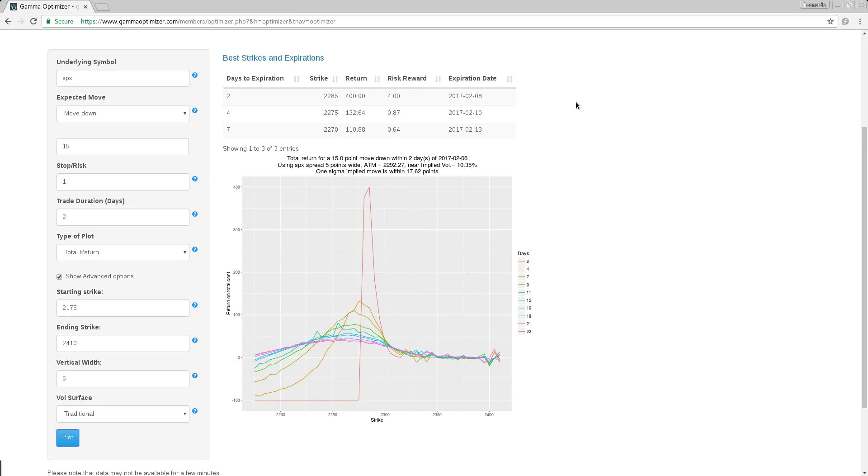
Set the Vertical Width to 0 and replot the 15-point downward move for single puts
scroll(568, 137, up, 2)
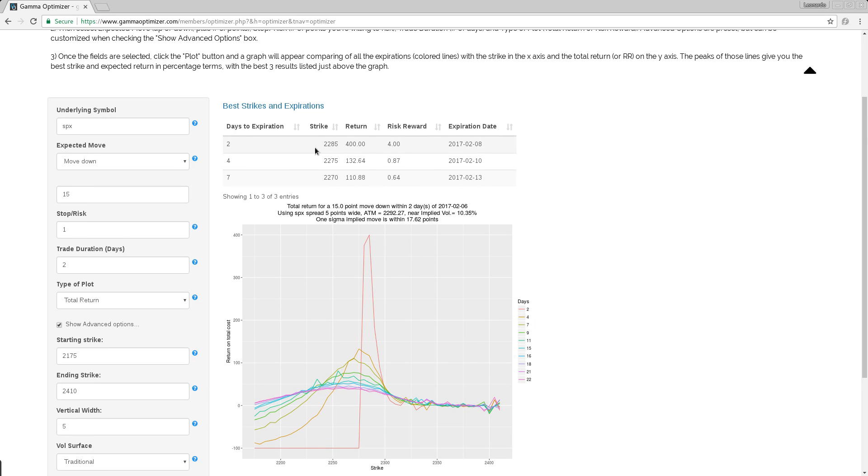
scroll(592, 154, down, 2)
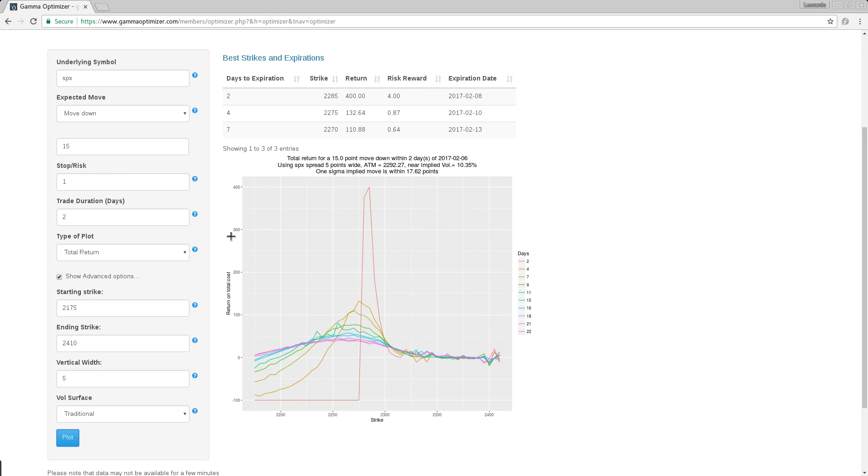
click(78, 375)
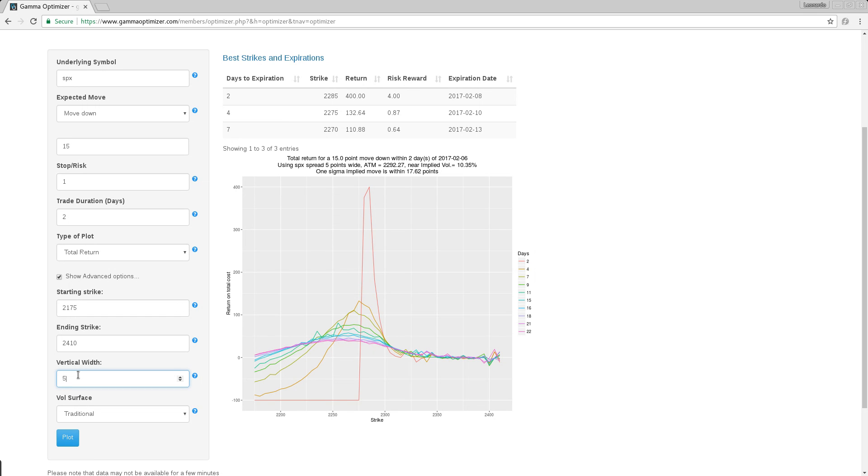
key(BackSpace)
text(0)
click(66, 437)
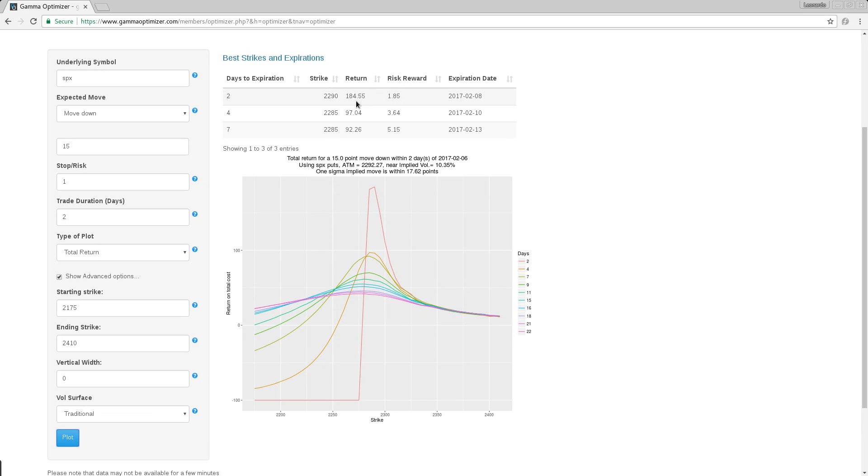
Return the Vertical Width to 5 and replot the downward move as a spread
click(79, 379)
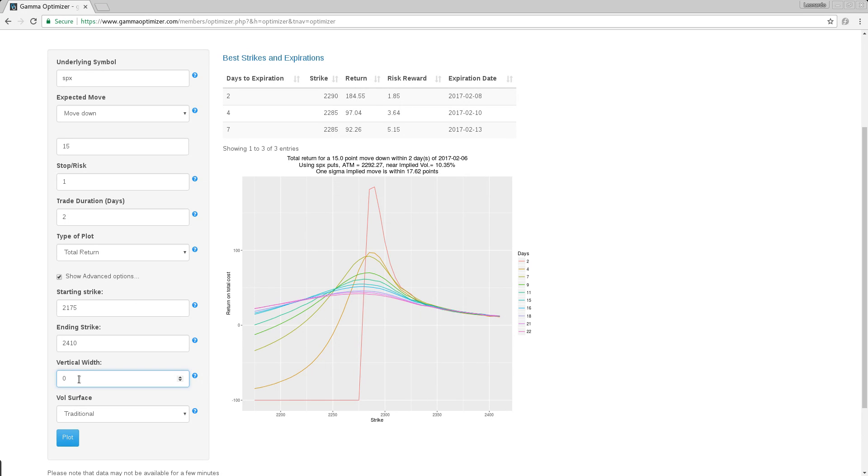
text(5)
click(68, 438)
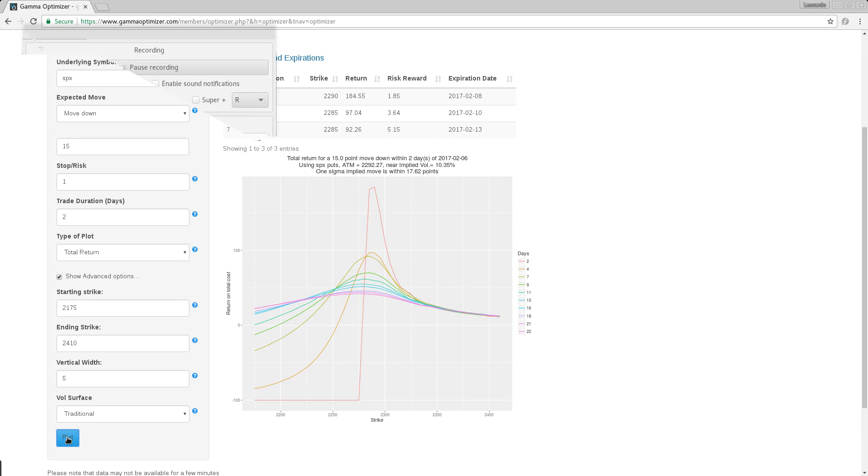
Set the Vertical Width to 10 and replot the downward move
click(76, 377)
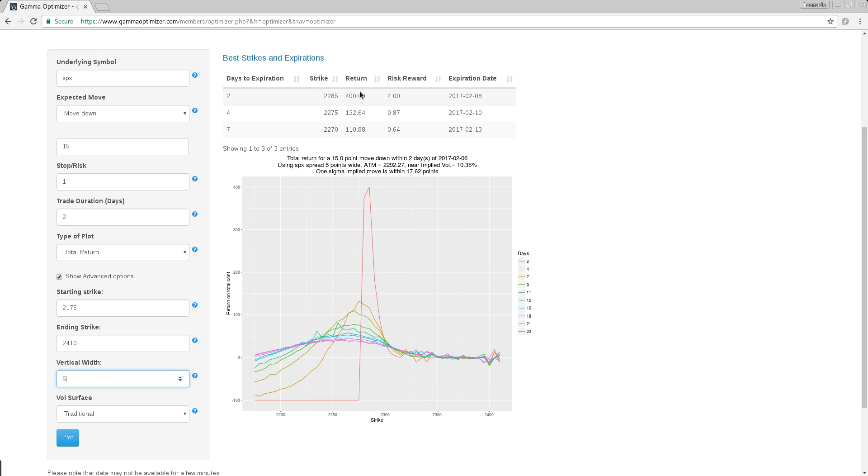
text(10)
click(67, 437)
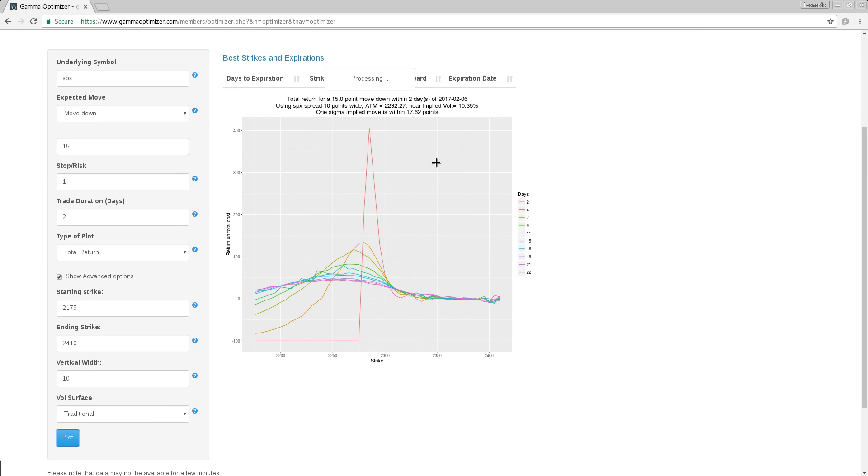
Widen the downward spread's Vertical Width to 15, replot, and review the best strikes table and graph
scroll(436, 161, up, 5)
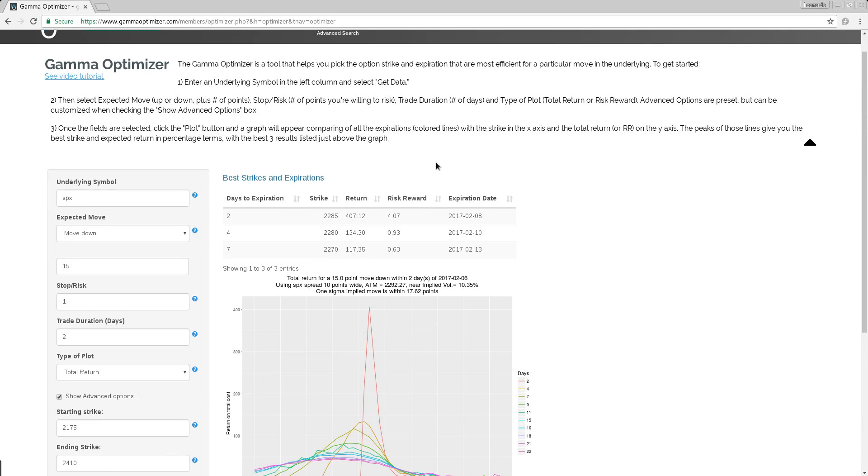
scroll(339, 160, down, 3)
scroll(609, 185, down, 3)
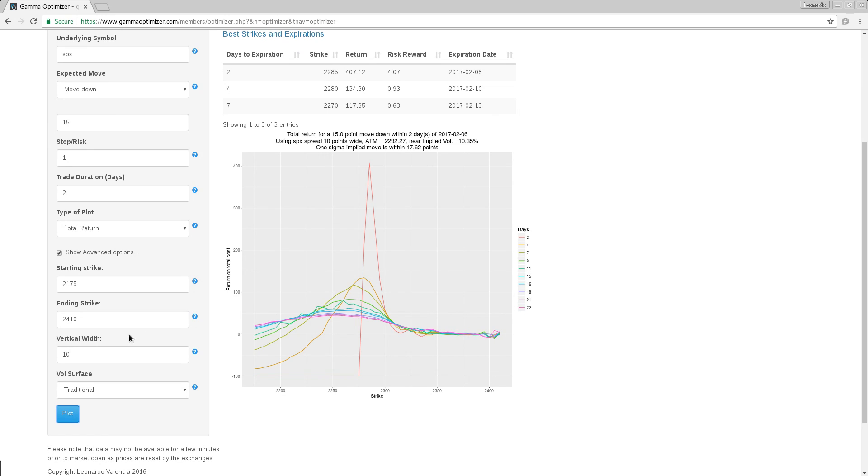
click(95, 357)
key(BackSpace)
text(5)
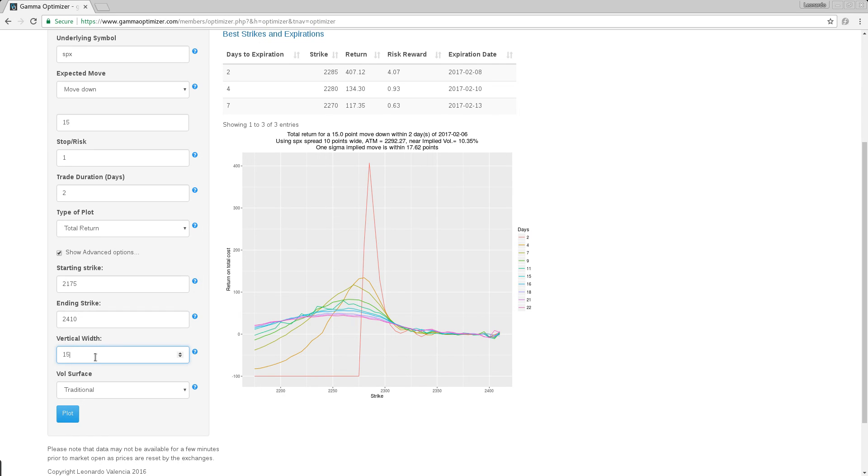
click(68, 412)
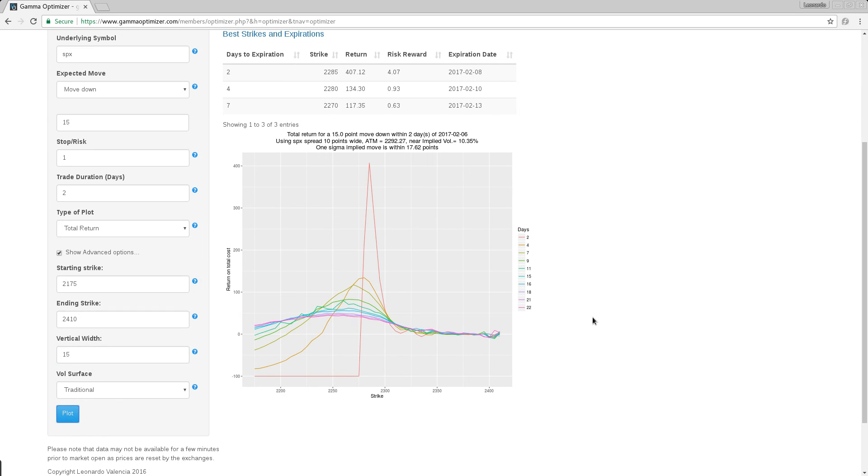
scroll(592, 317, up, 3)
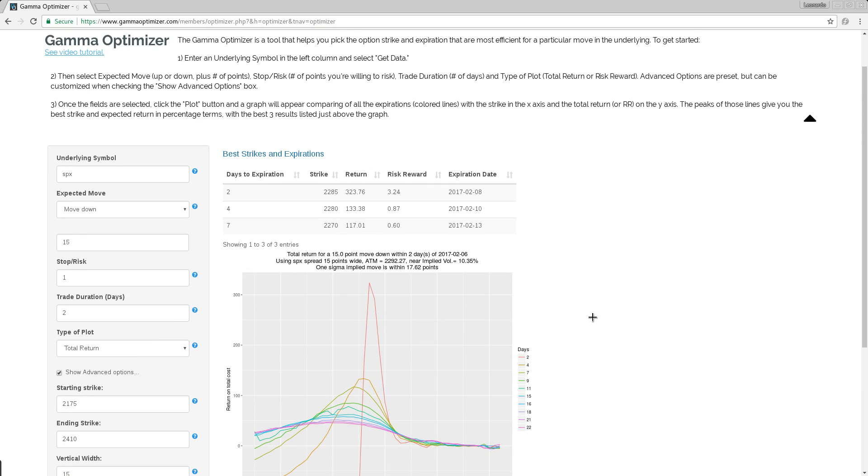
scroll(592, 317, down, 3)
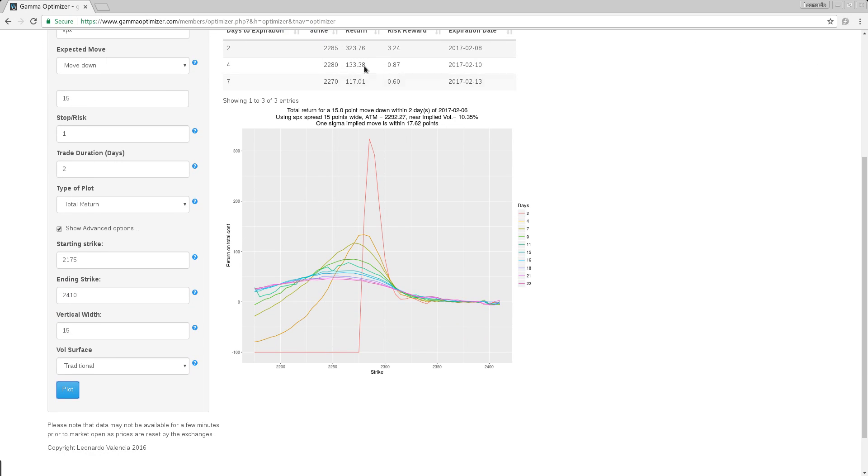
Narrow the Vertical Width to 5 and replot the total return for the 15-point downward move
click(82, 332)
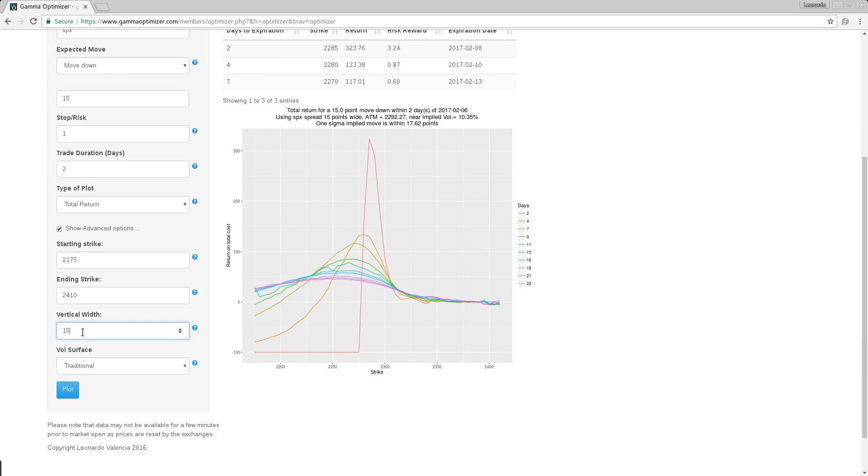
key(BackSpace)
text(5)
click(69, 389)
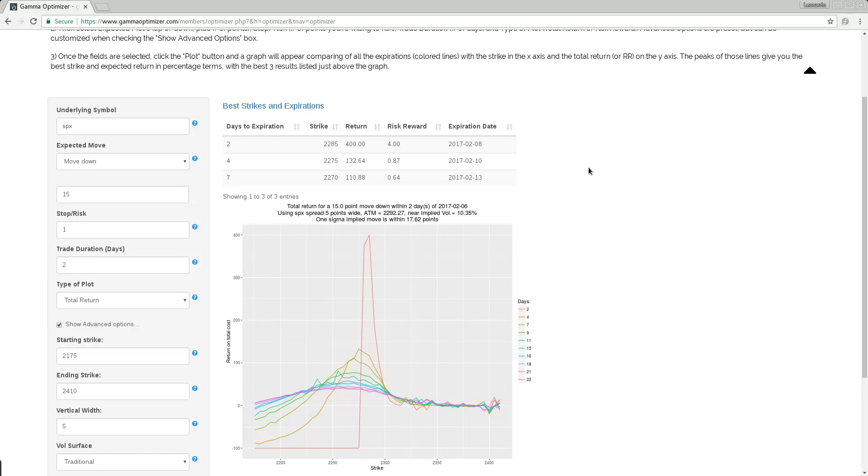
scroll(575, 164, down, 2)
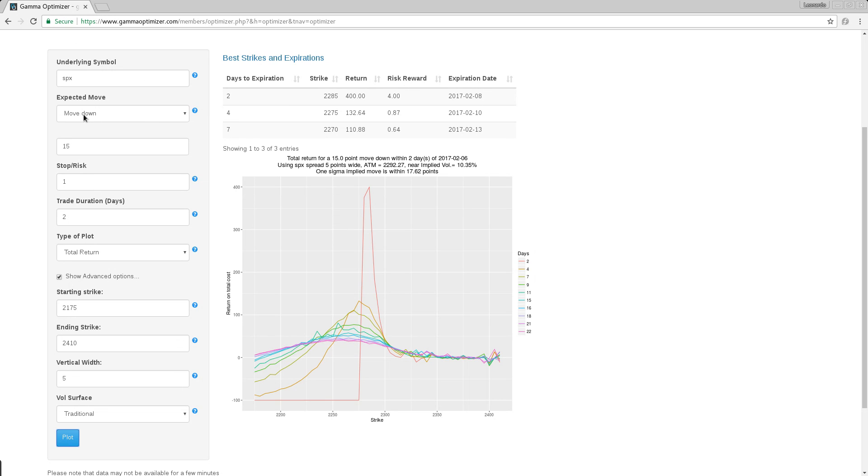
click(112, 114)
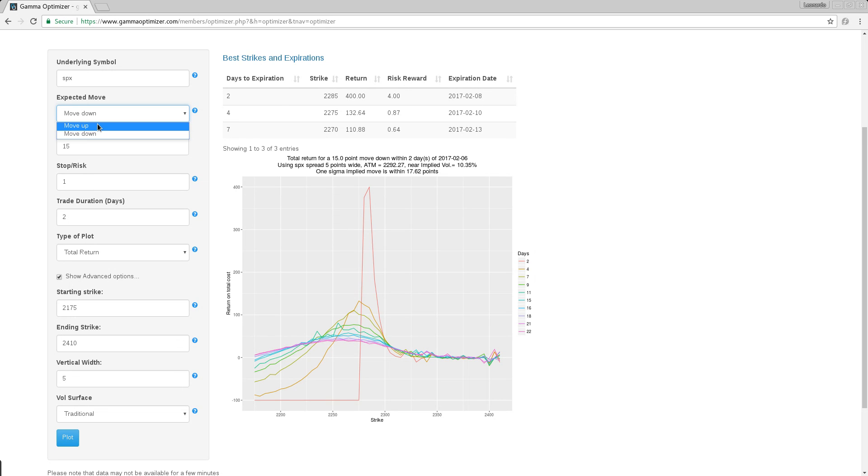
click(26, 113)
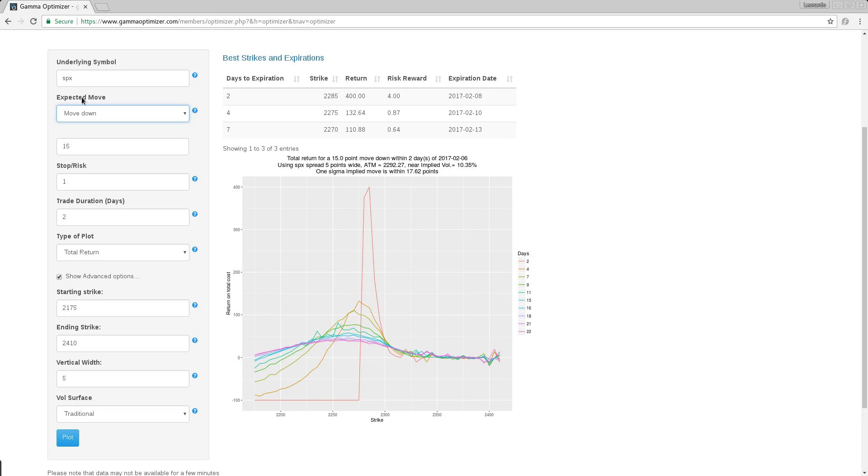
scroll(655, 222, up, 1)
scroll(655, 222, down, 2)
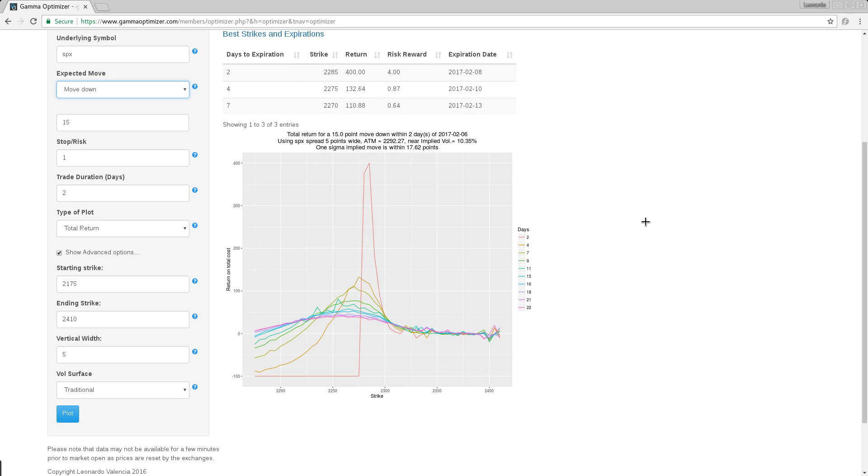
scroll(645, 222, up, 1)
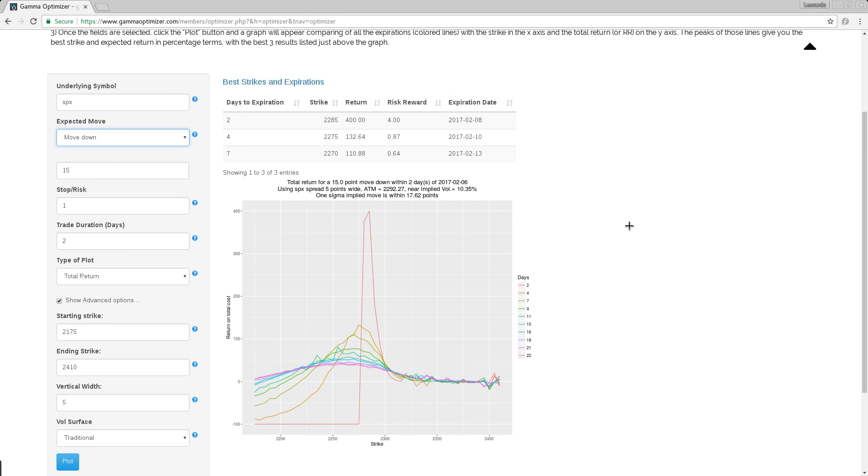